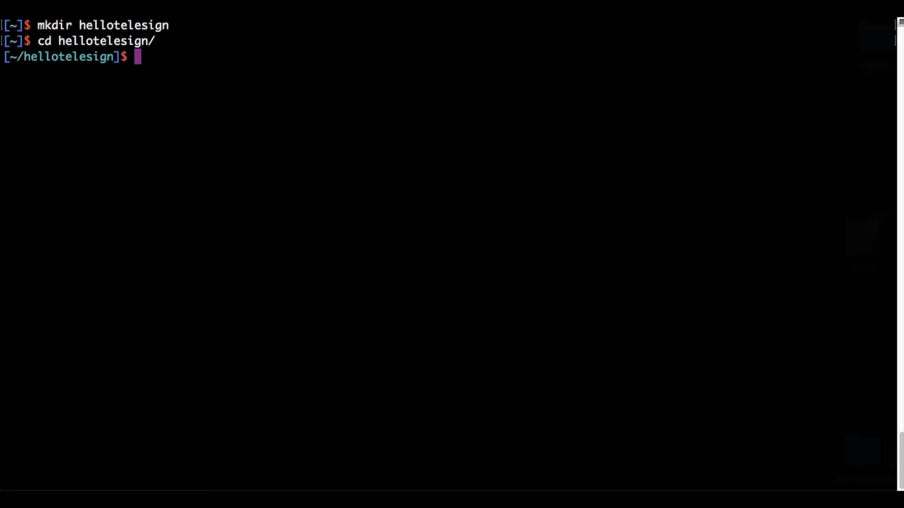
pyautogui.write('npm install telesign')
# Install the telesignsdk npm package with --save in ~/hellotelesign.
pyautogui.press('BackSpace')
pyautogui.write('sdk --save')
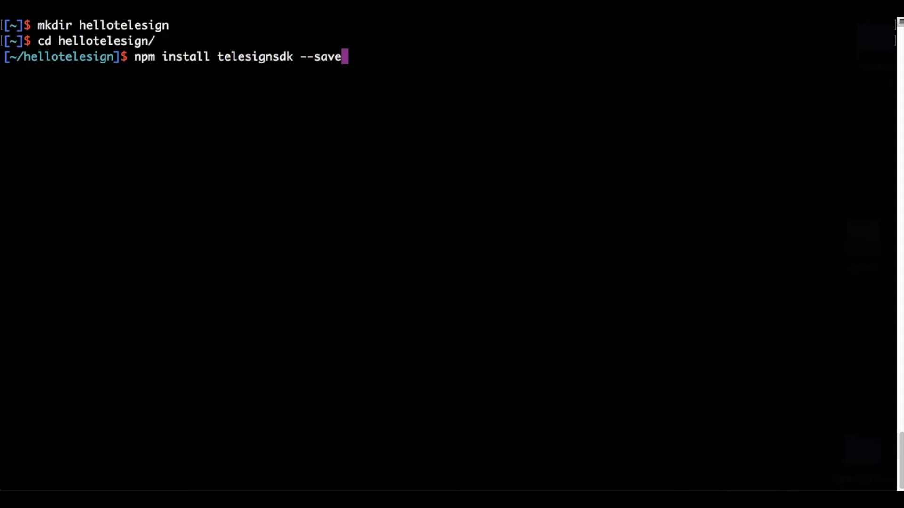
pyautogui.press('Return')
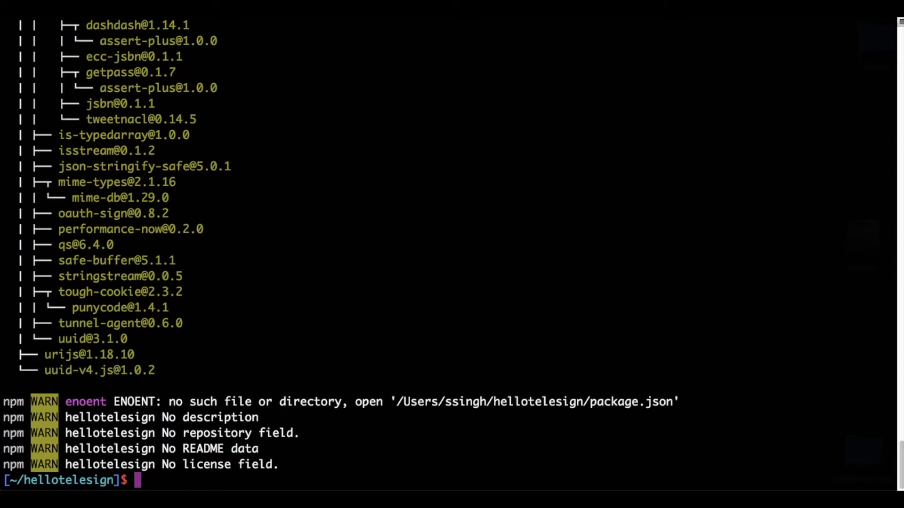
pyautogui.write('vi index.')
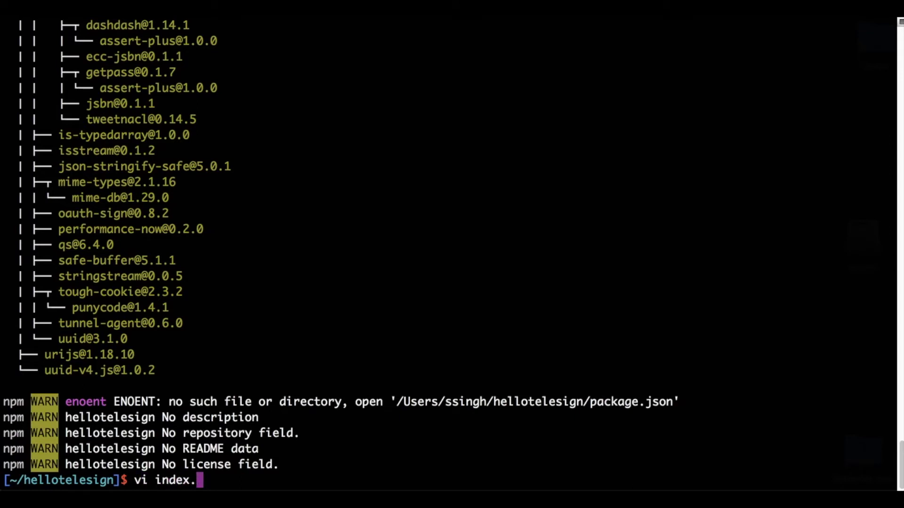
pyautogui.write('js')
# Write index.js with the telesignsdk require, a TeleSignSDK(customerId, apiKey) client, and the MKT SMS call.
pyautogui.press('Return')
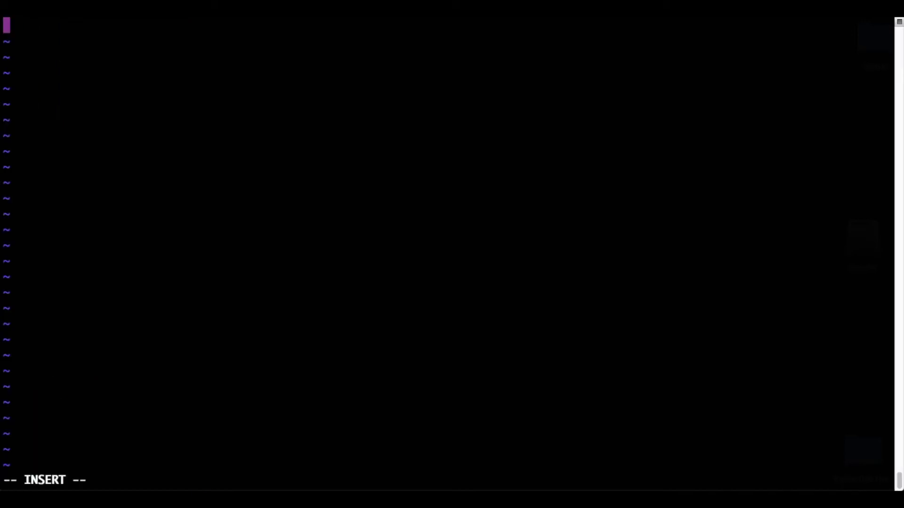
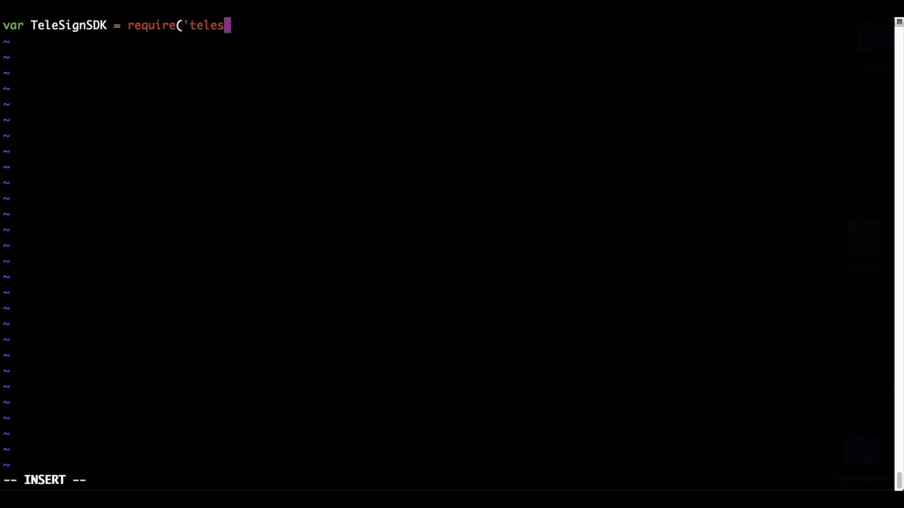
pyautogui.press('Return')
pyautogui.press('Return')
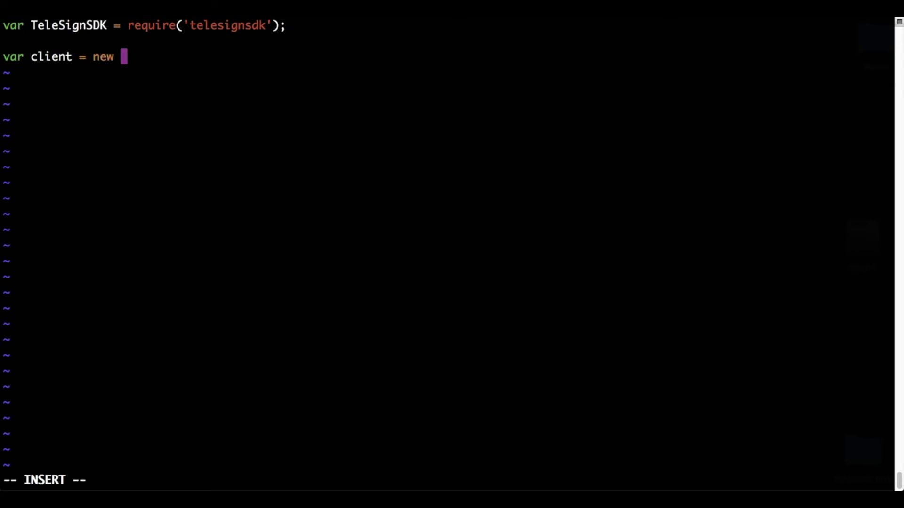
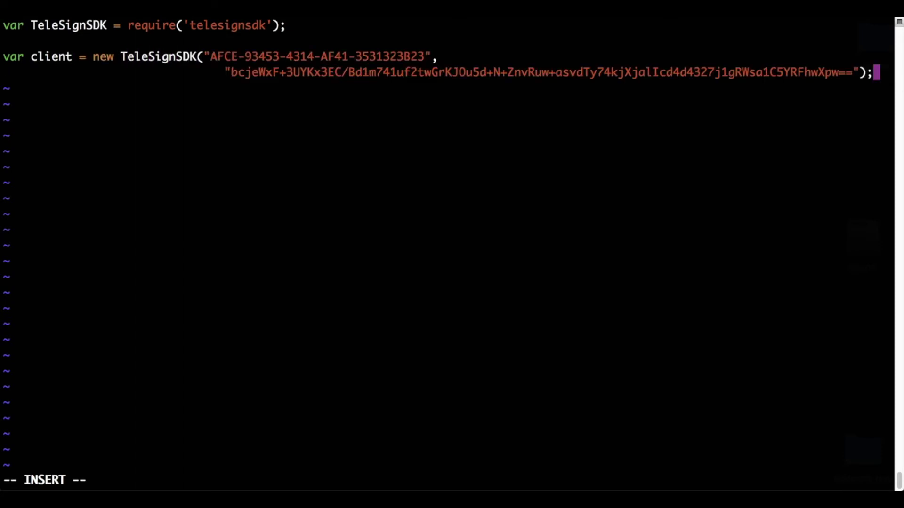
pyautogui.press('Return')
pyautogui.press('Return')
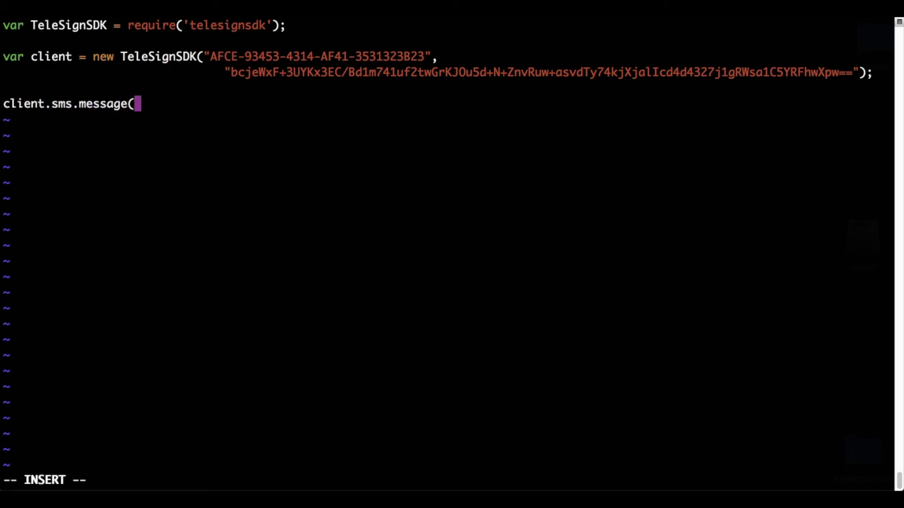
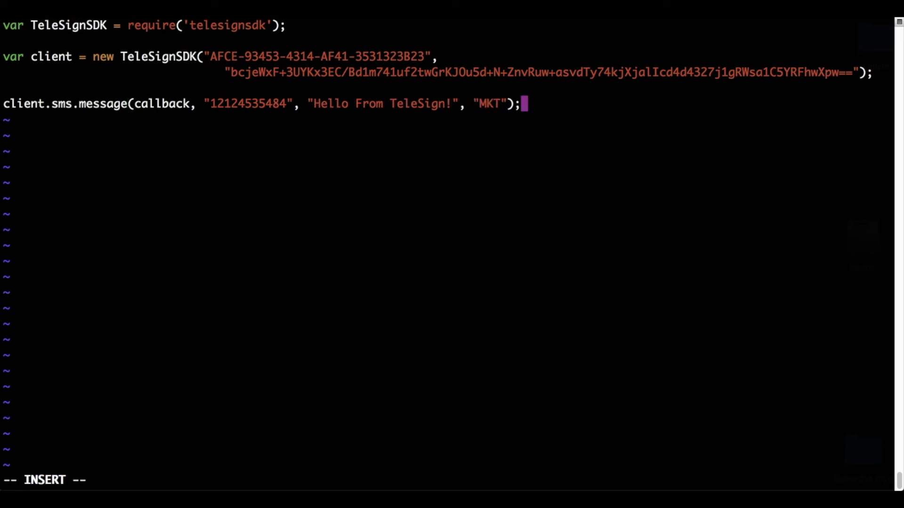
# Insert a callback above the SMS call that logs err, otherwise 'success!!!' and the response body.
pyautogui.press('Escape')
pyautogui.write('Ocallback = function')
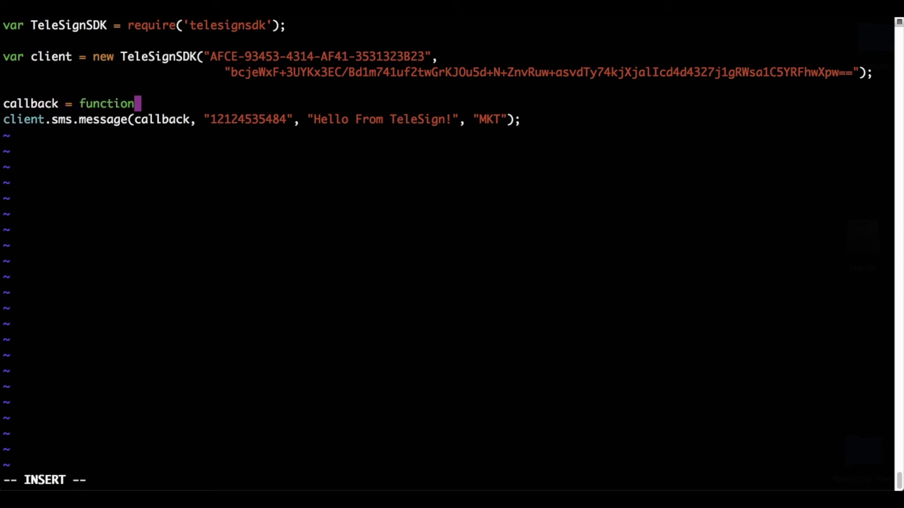
pyautogui.write('(err, resBody){')
pyautogui.press('Return')
pyautogui.write('if(err){')
pyautogui.press('Return')
pyautogui.write('console.error(err')
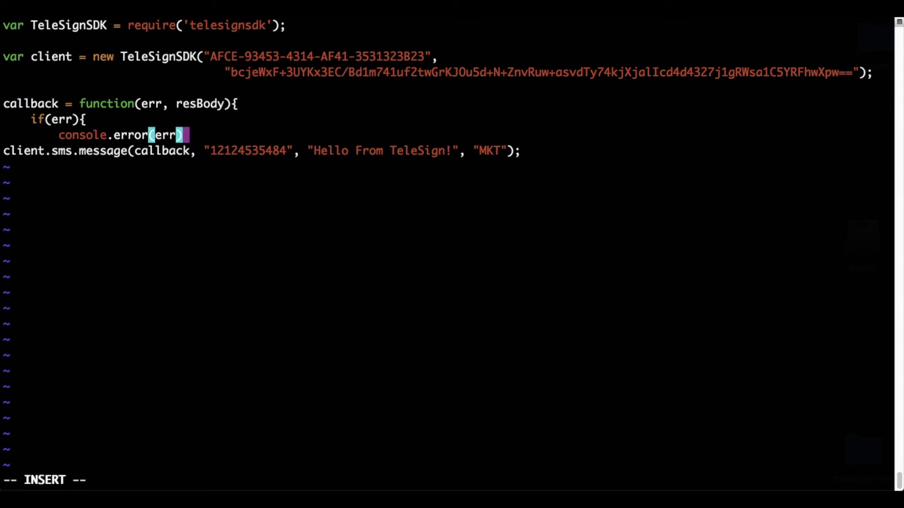
pyautogui.write(');')
pyautogui.press('Return')
pyautogui.write('}')
pyautogui.press('Return')
pyautogui.write('else{         console.log("success!!!");')
pyautogui.press('Return')
pyautogui.write('console.log(')
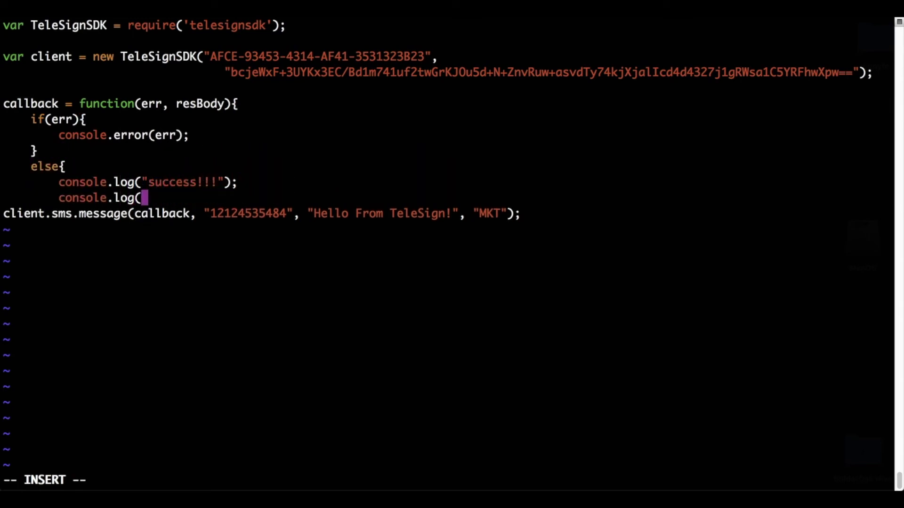
pyautogui.write('resBody);')
pyautogui.press('Return')
pyautogui.write('}')
pyautogui.press('Return')
pyautogui.write('}')
pyautogui.press('Return')
pyautogui.press('Escape')
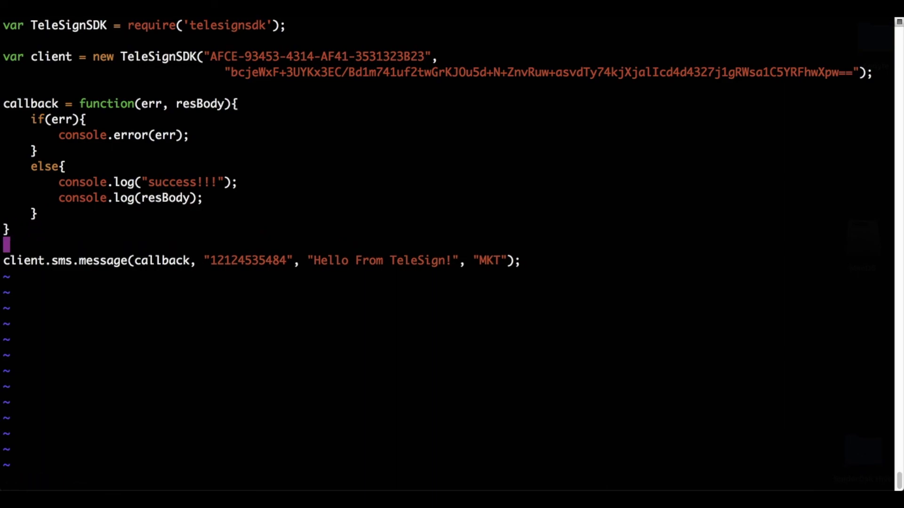